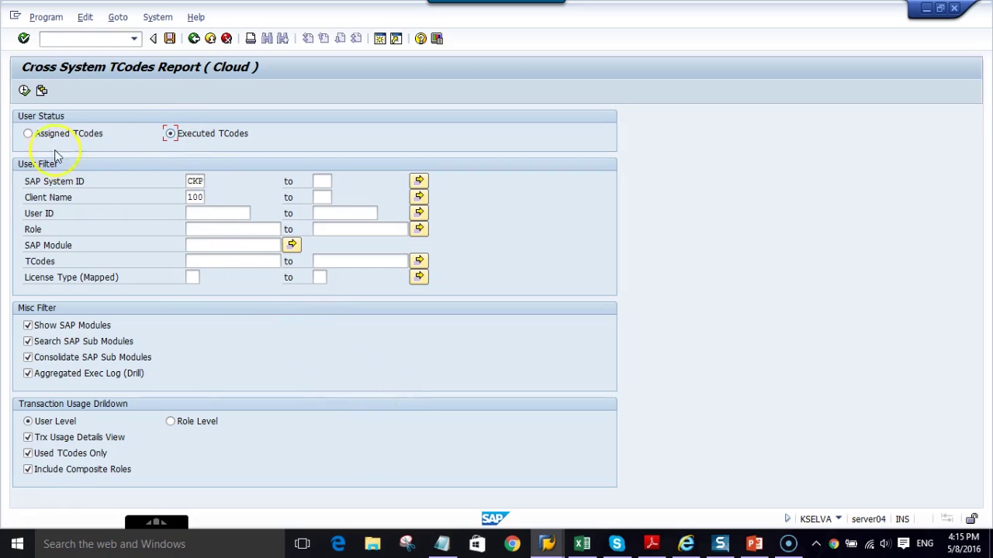
Execute the Cross System TCodes Report for executed transactions, returning 1322 records
click(25, 91)
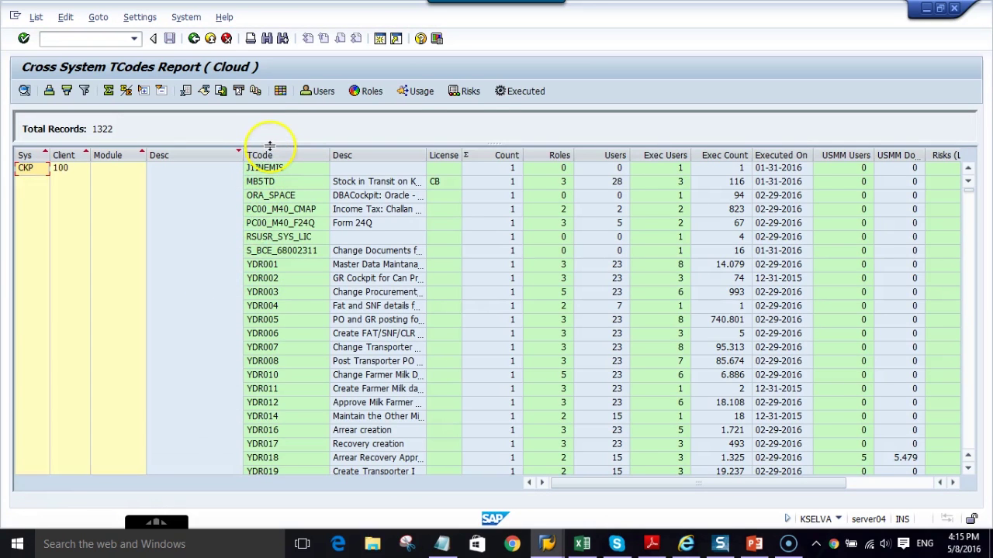
drag(268, 145, 269, 149)
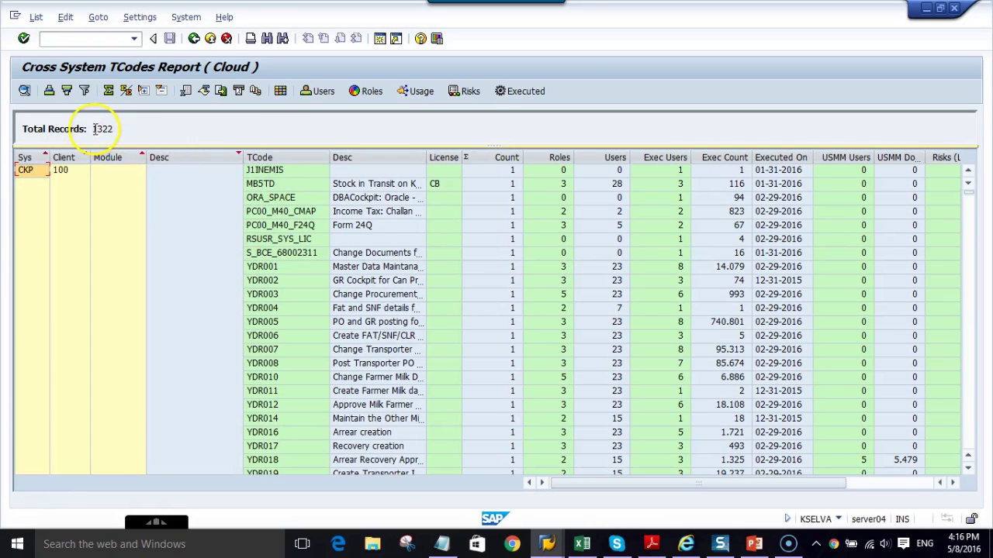
double_click(94, 129)
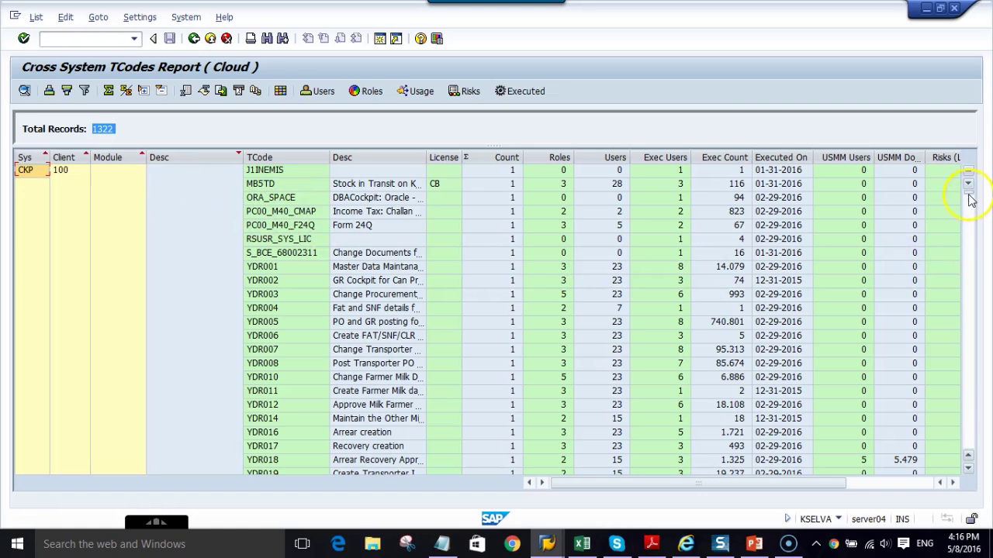
Sort the results descending by the USMM dialog-count column, putting MIRO first
click(850, 157)
click(900, 157)
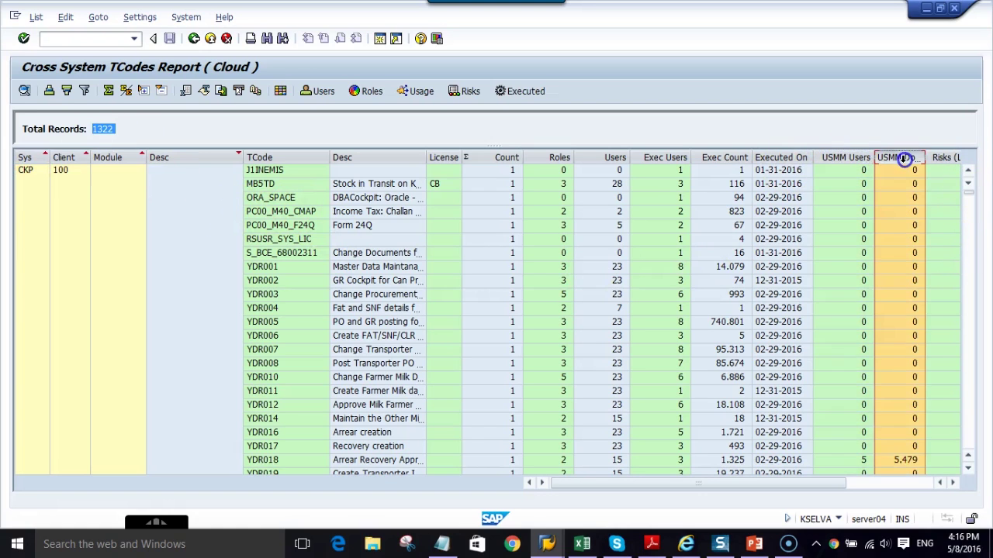
click(67, 90)
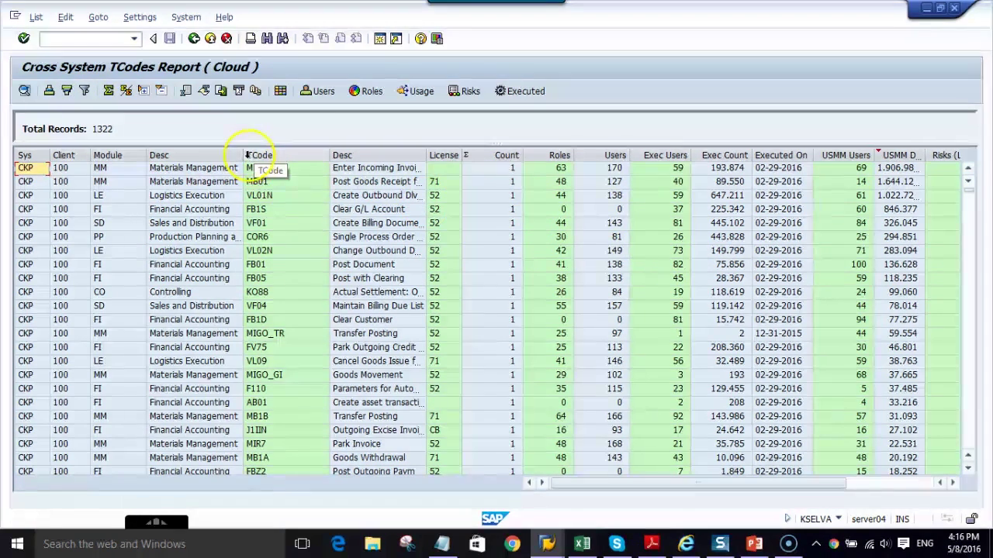
click(274, 155)
click(109, 155)
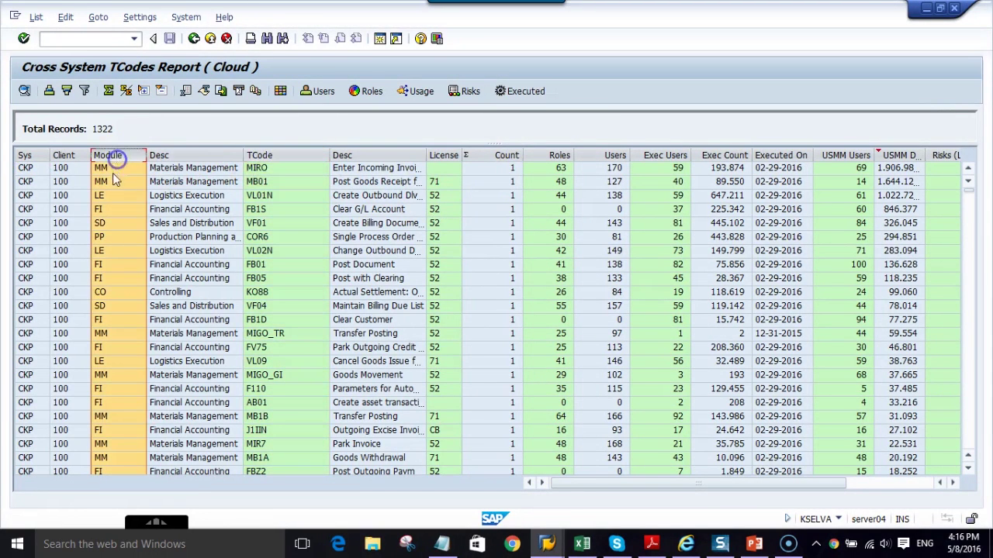
click(255, 155)
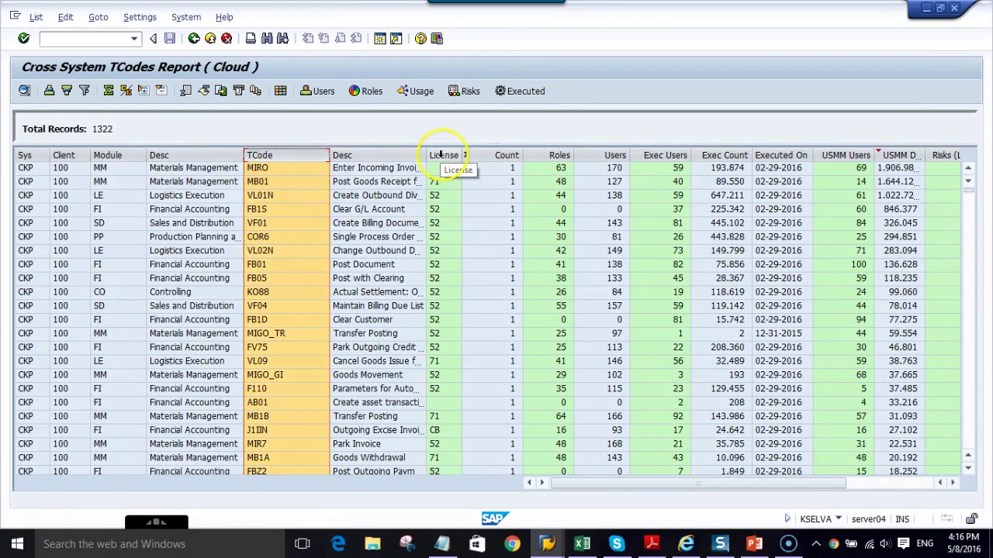
click(441, 155)
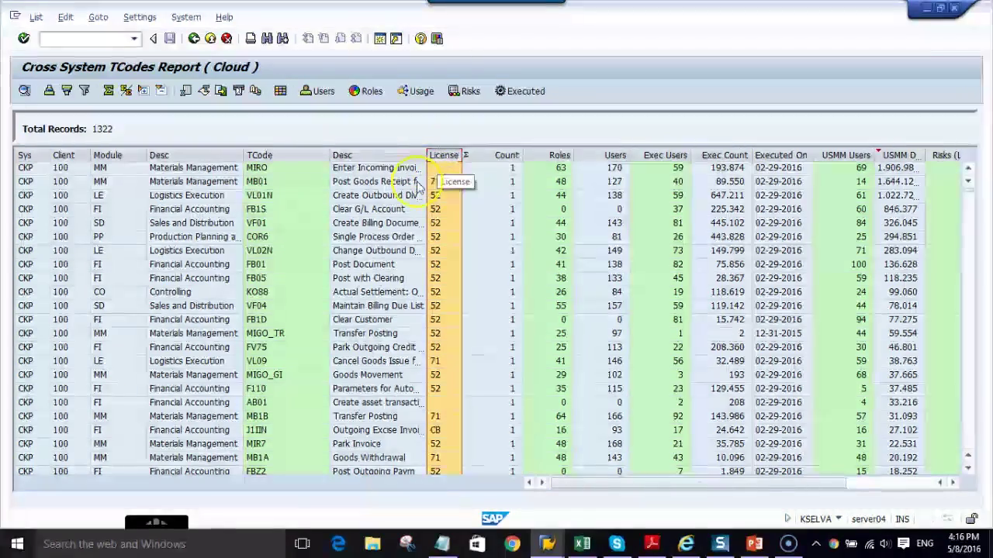
click(559, 155)
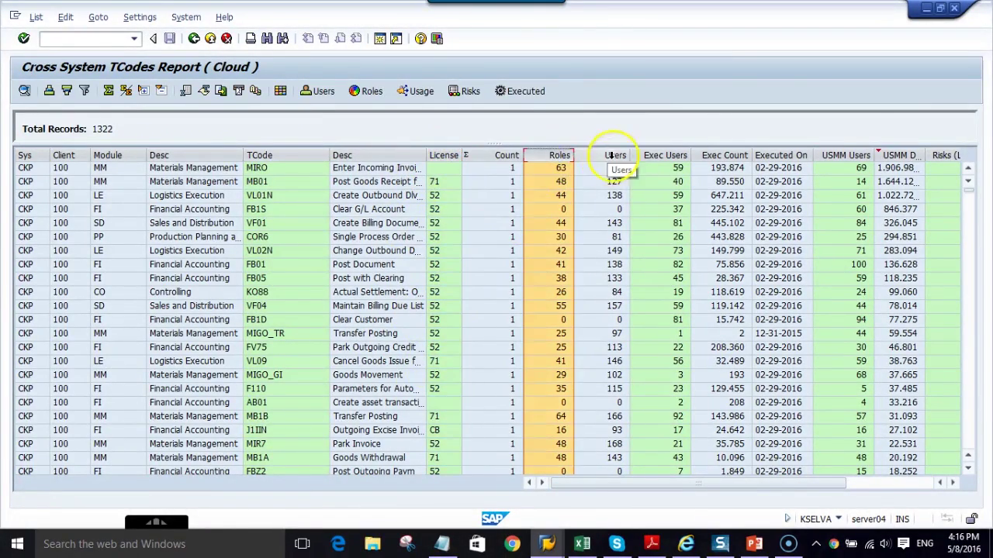
click(614, 155)
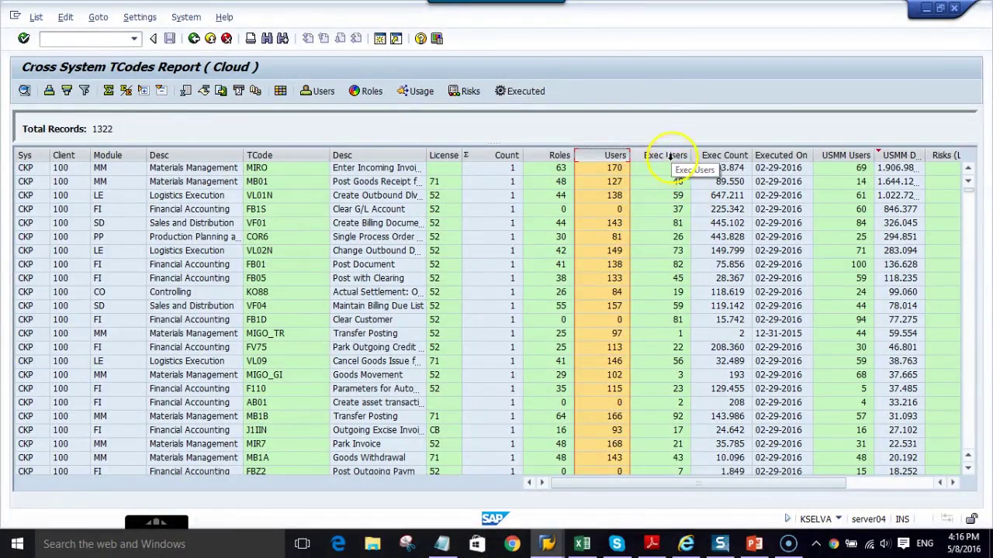
click(666, 155)
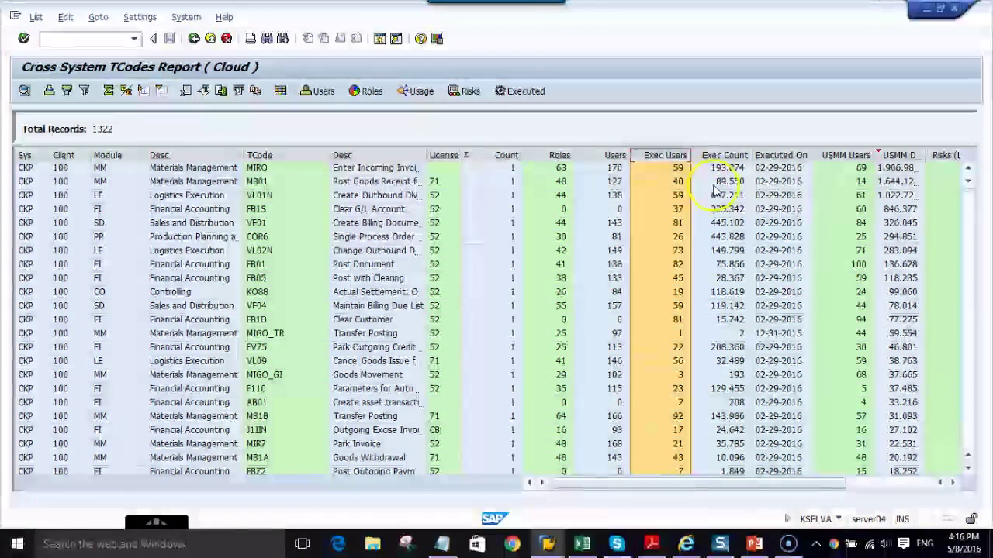
click(779, 169)
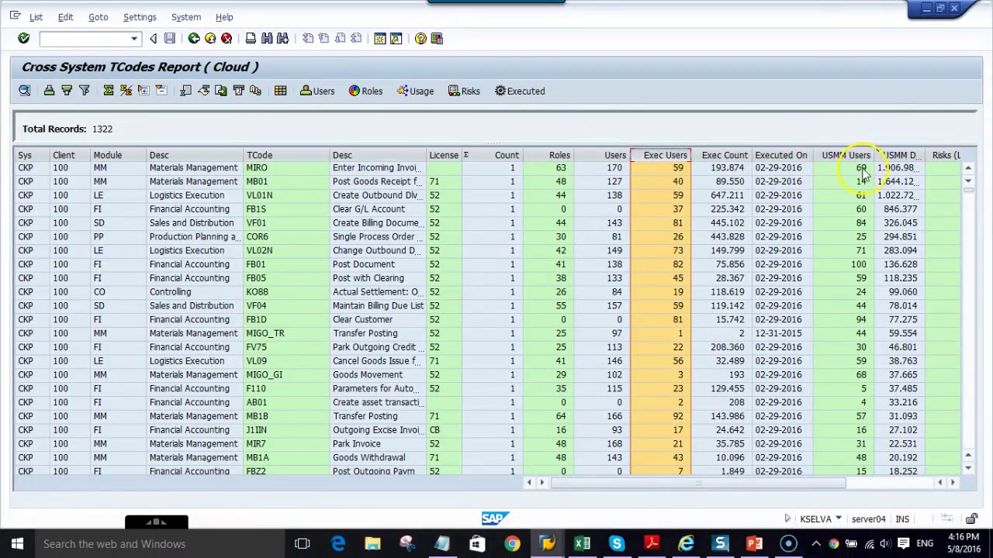
click(383, 169)
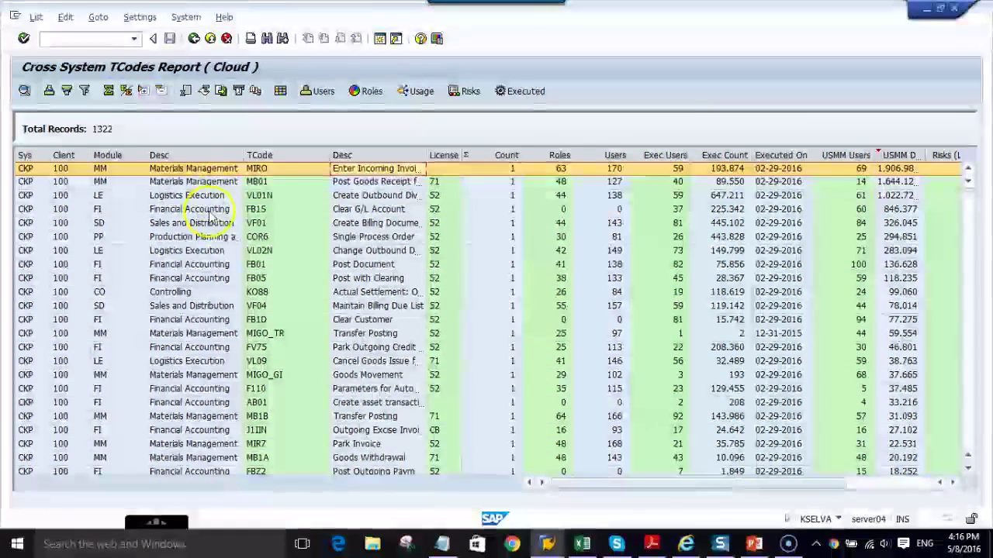
click(524, 91)
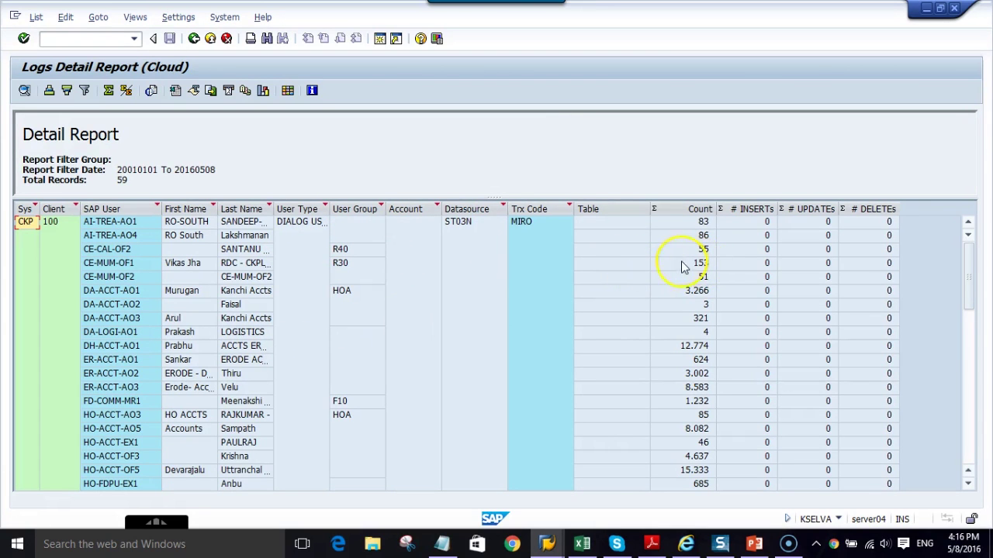
click(193, 41)
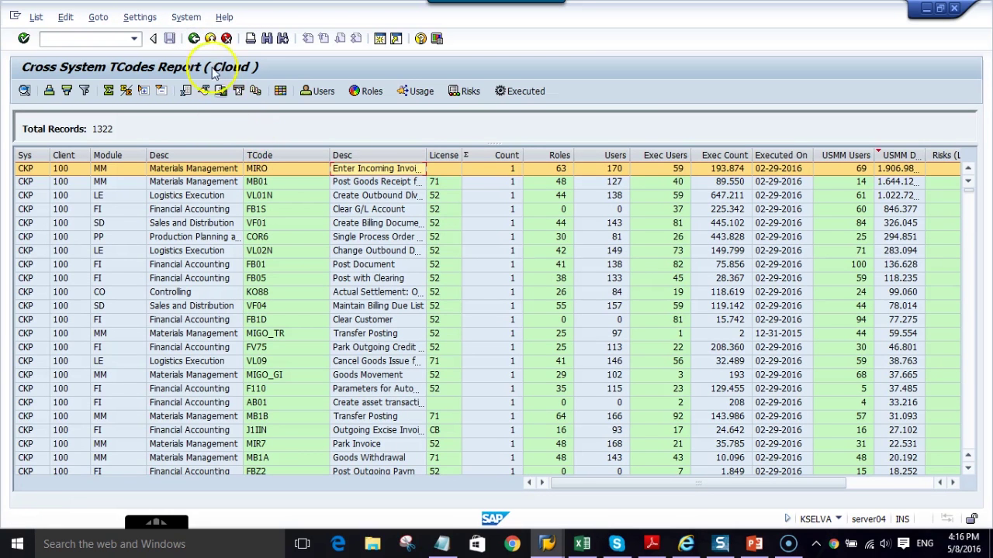
Switch the selection to Assigned TCodes and re-execute, showing 12721 records with Personnel Management entries
click(193, 40)
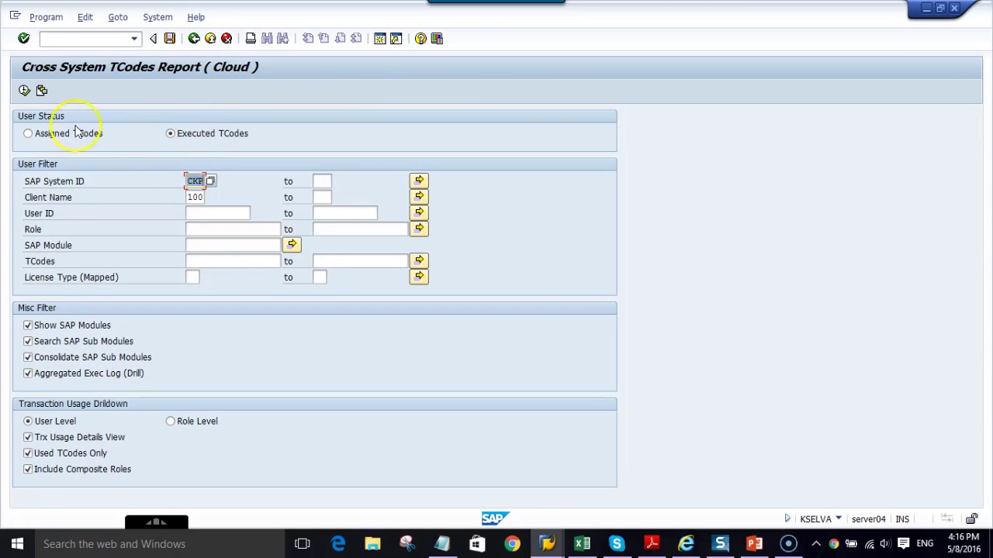
click(28, 133)
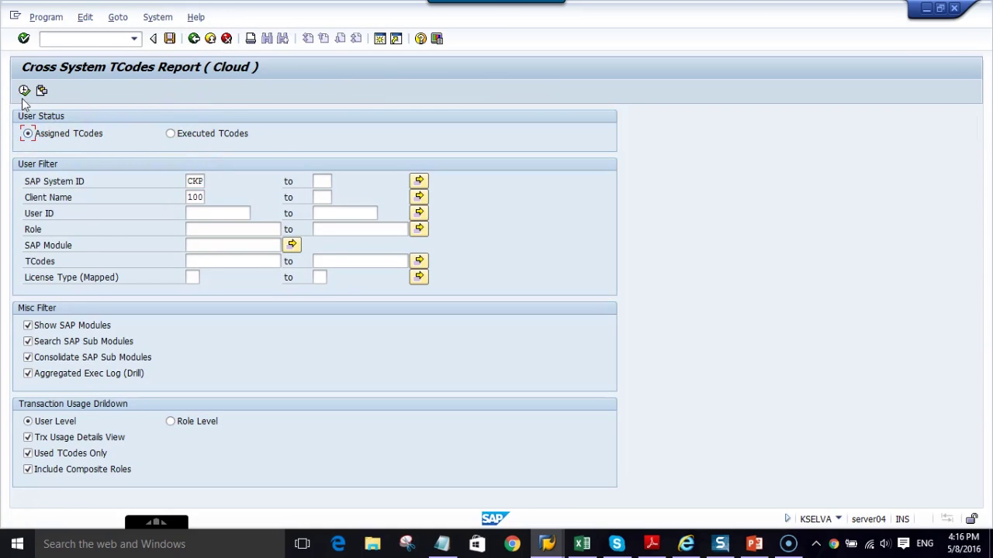
click(25, 91)
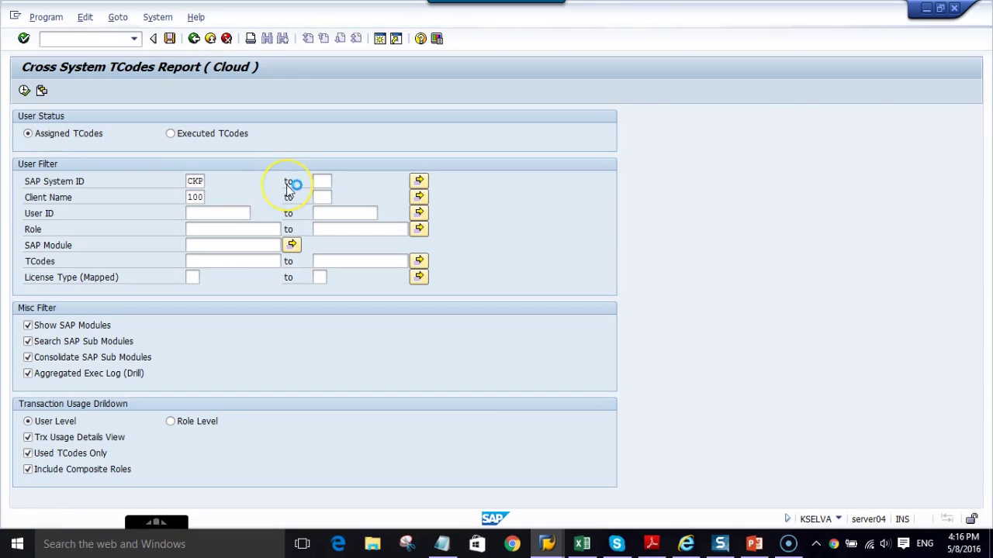
click(287, 185)
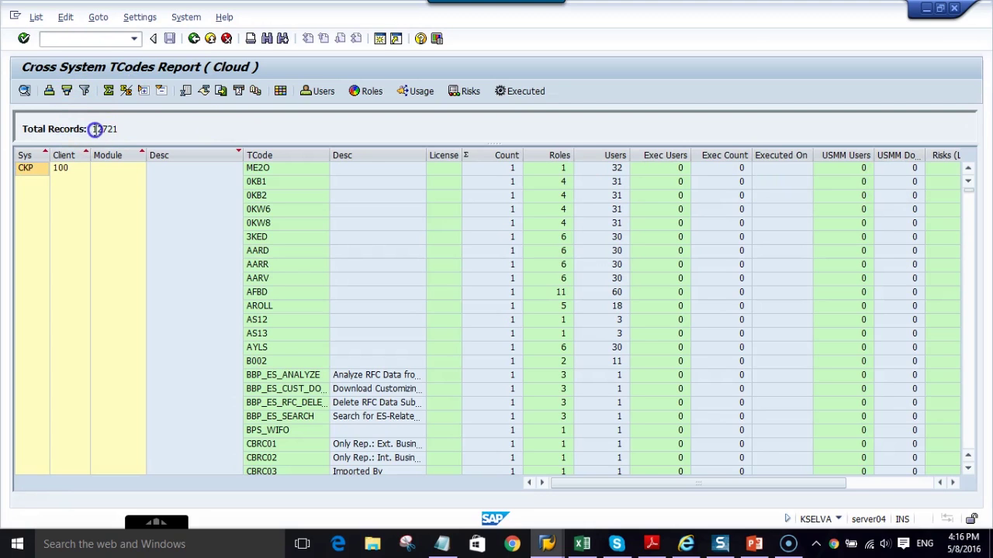
drag(93, 129, 118, 128)
Scroll the assigned-transactions list, select the PBAA recruitment evaluation row, then go Back
drag(970, 192, 975, 372)
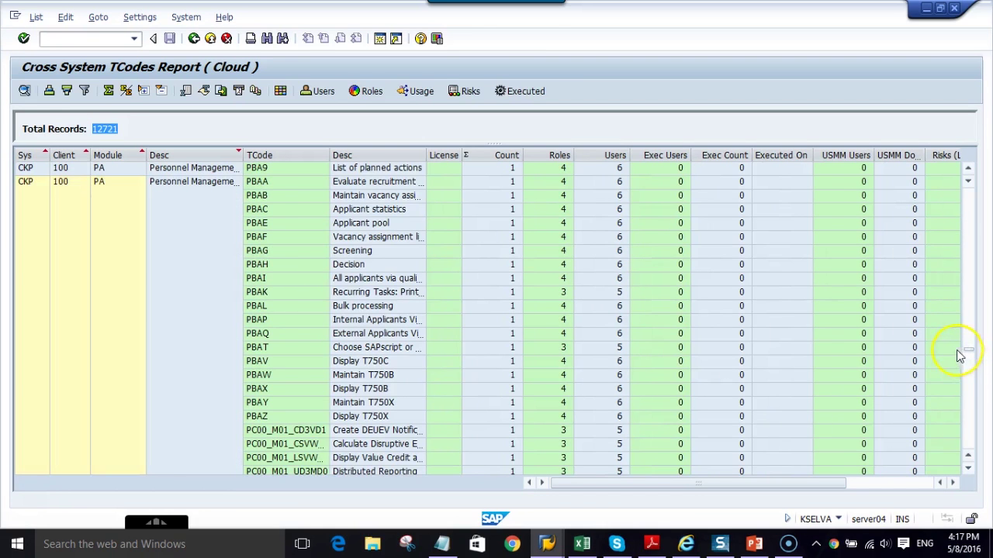
click(167, 183)
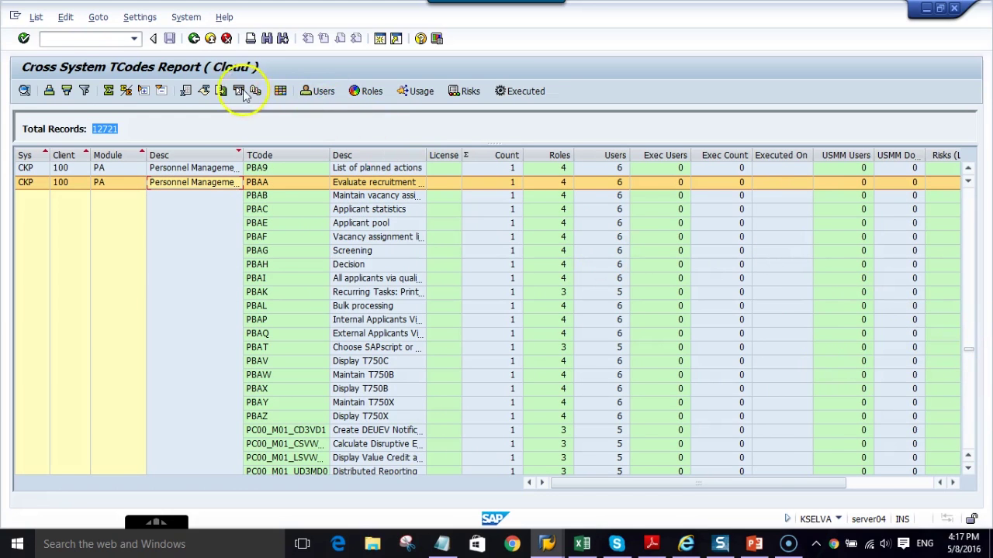
click(189, 42)
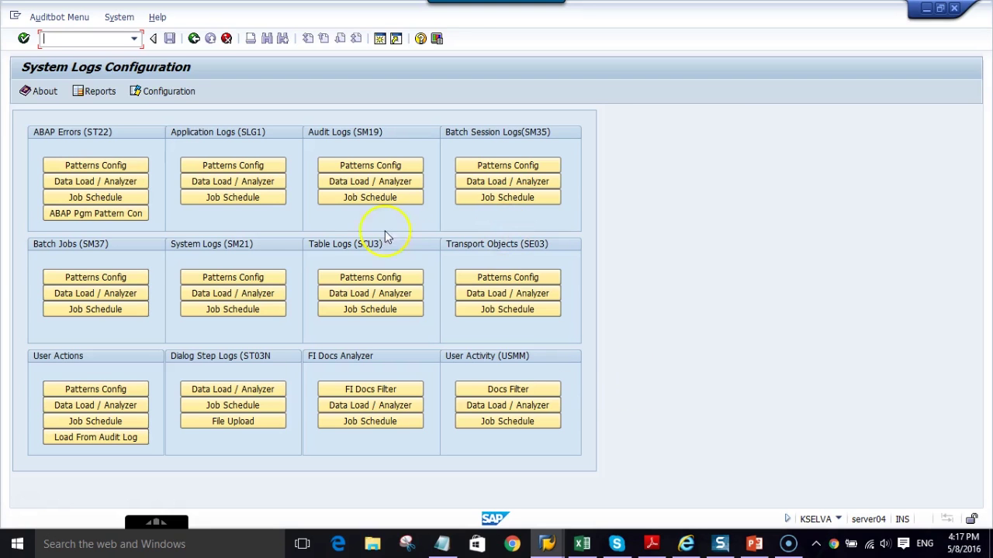
Go back from the selection screen to the AuditBot System Logs Configuration menu
click(78, 143)
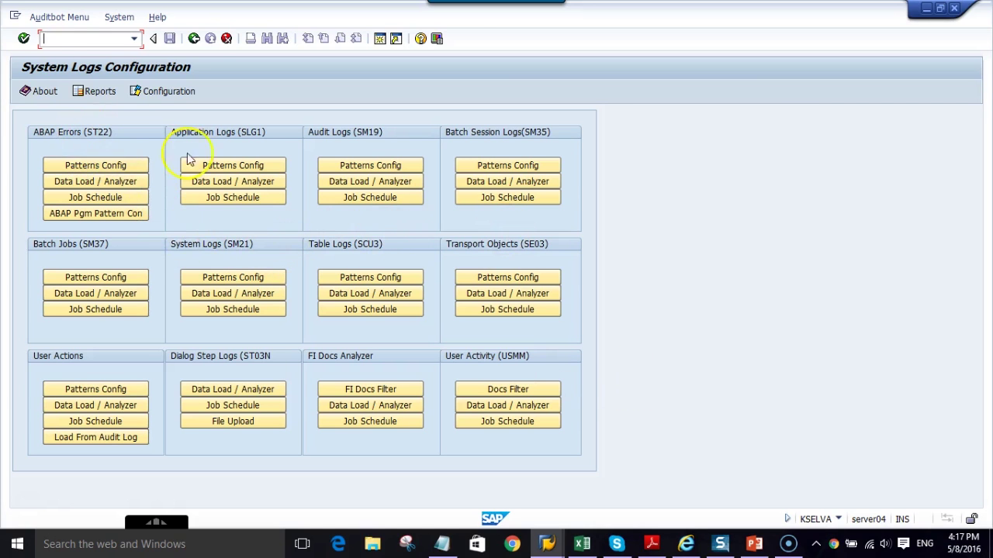